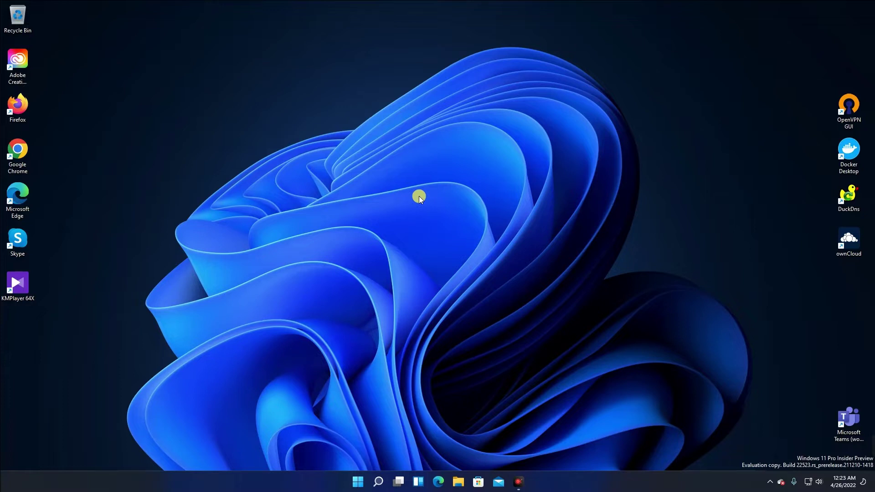
Open Settings and go through Privacy & security and Windows Security to the Virus & threat protection settings
click(358, 482)
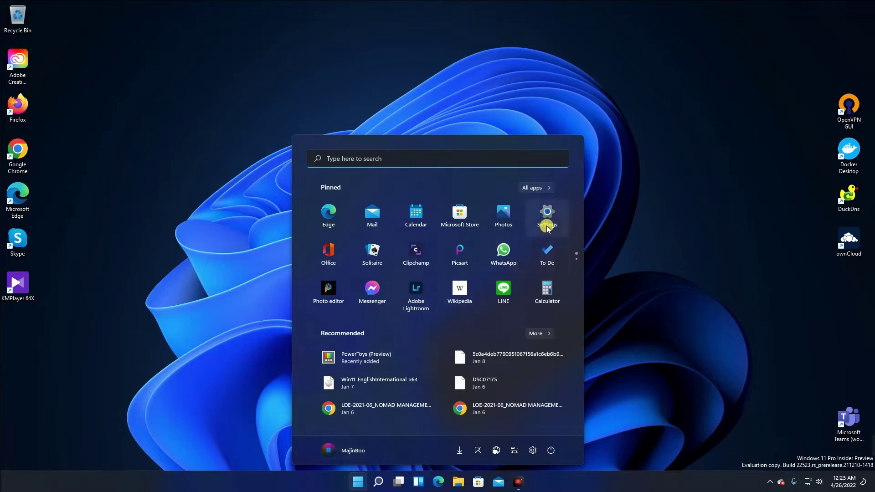
click(241, 356)
click(358, 482)
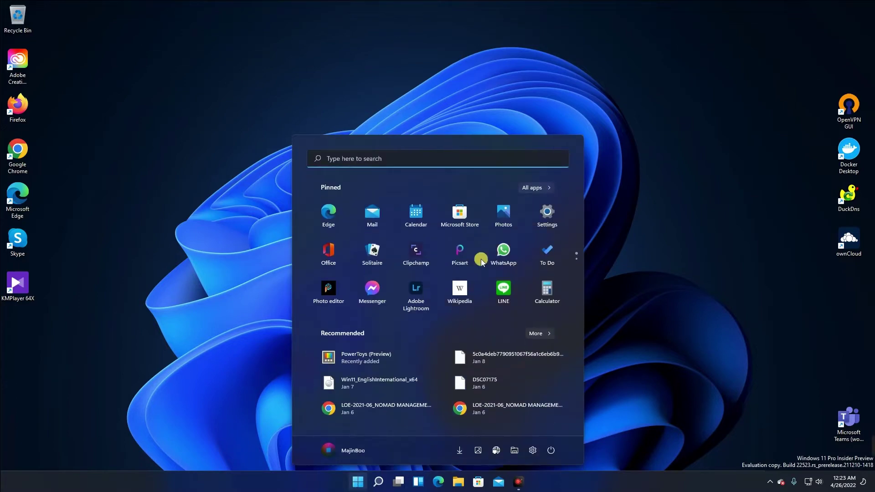
click(547, 214)
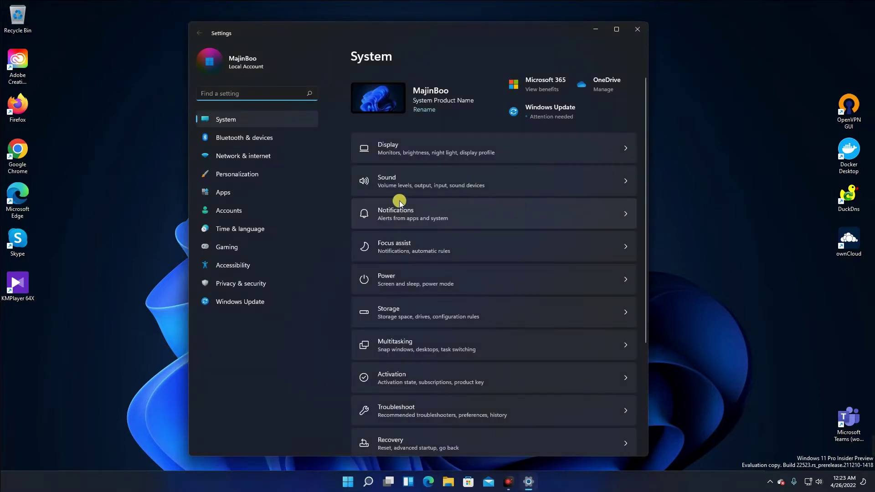
click(239, 285)
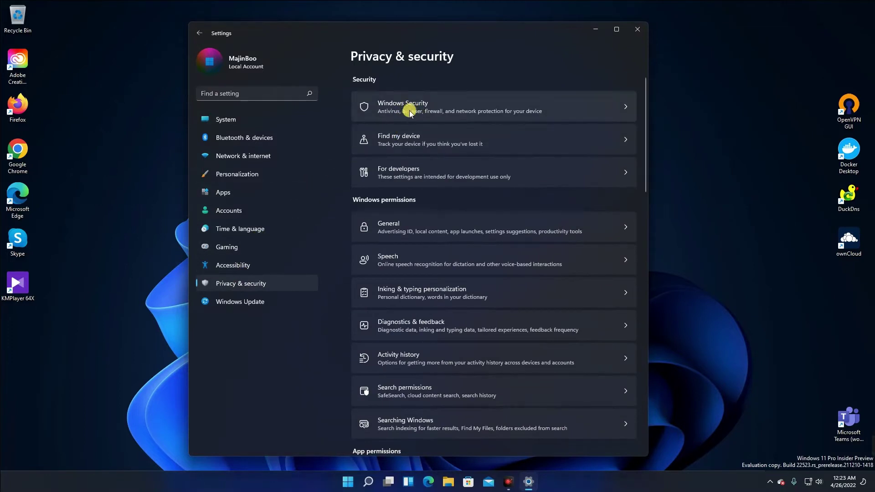
click(411, 112)
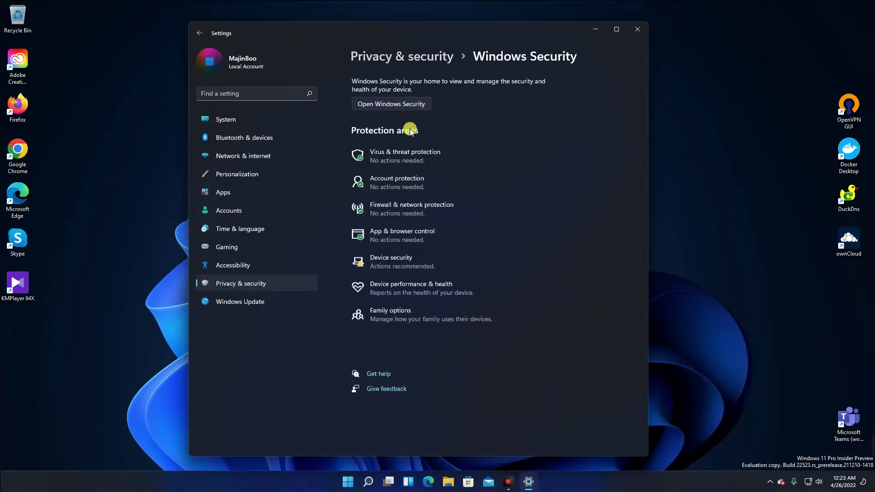
click(390, 158)
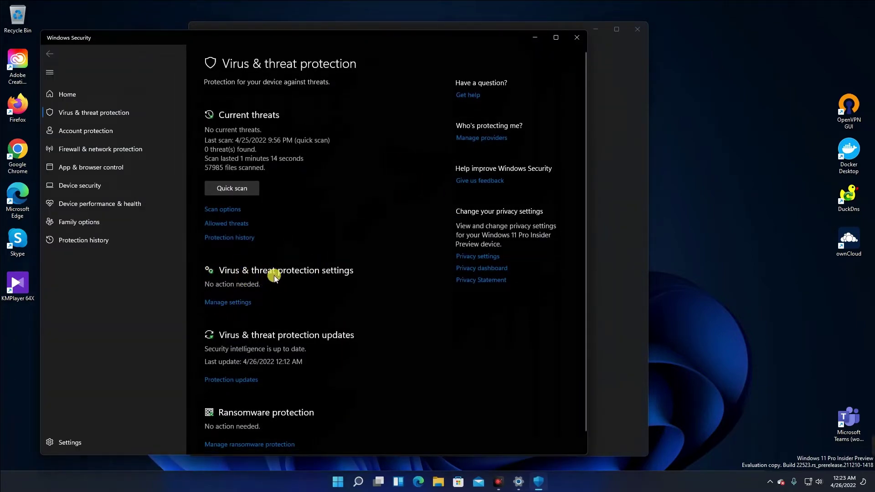
click(222, 303)
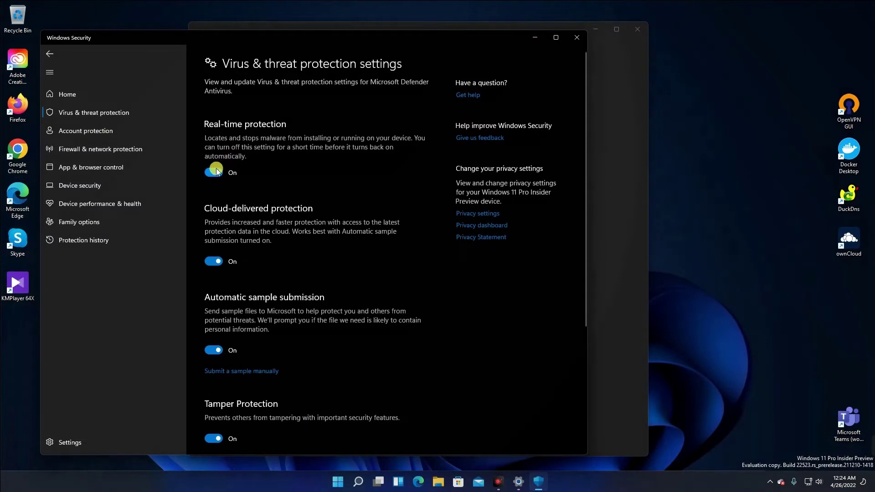
Turn off Real-time protection and Tamper Protection, and close Windows Security and Settings
click(216, 173)
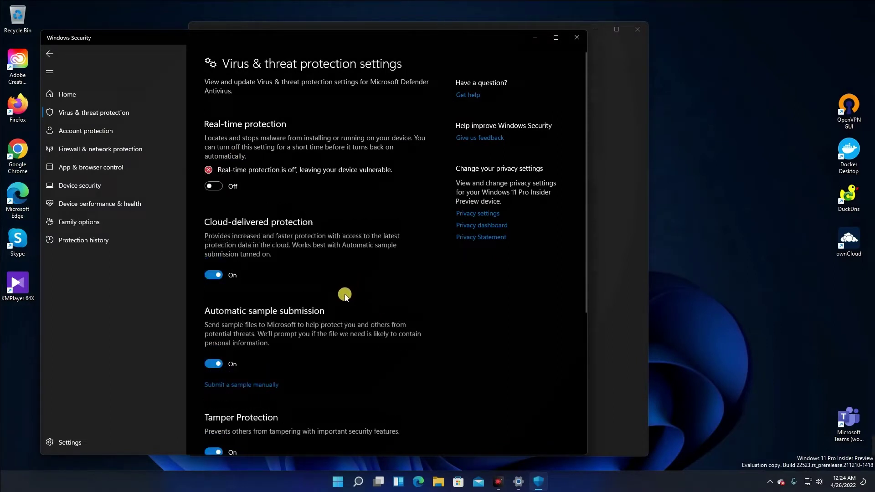
scroll(366, 300, down, 3)
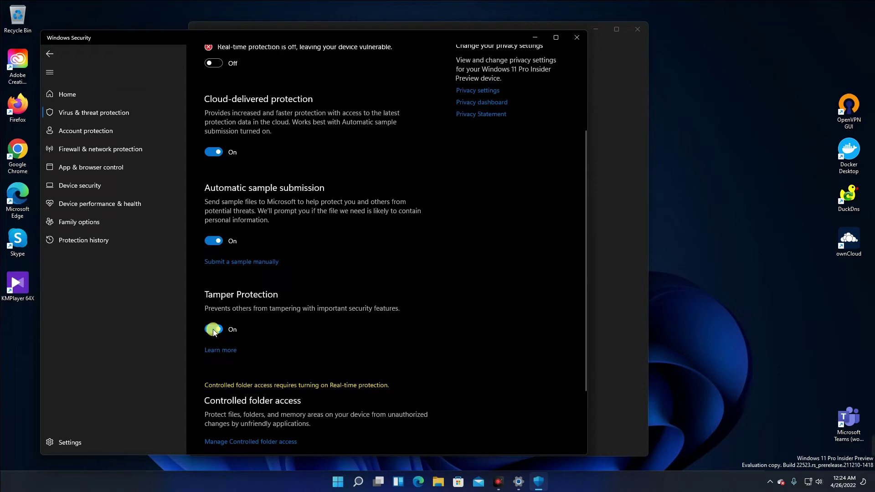
click(213, 329)
scroll(246, 247, up, 3)
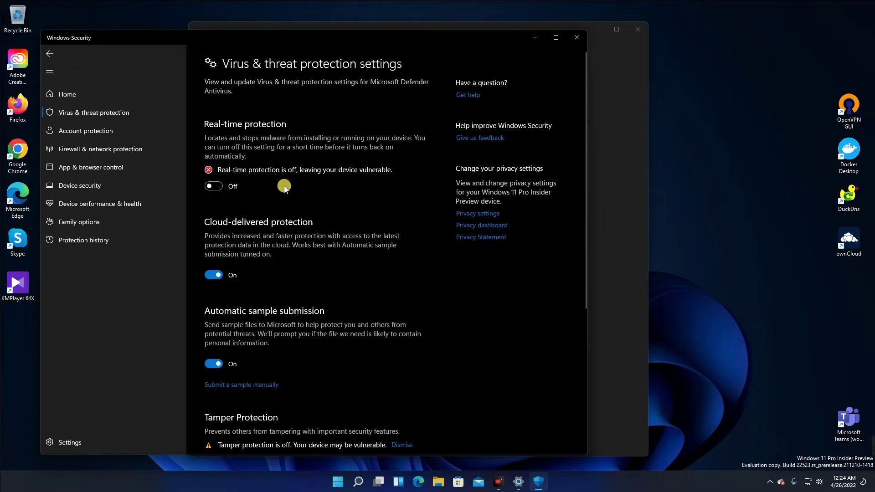
scroll(281, 185, down, 2)
scroll(279, 184, up, 2)
scroll(230, 273, down, 3)
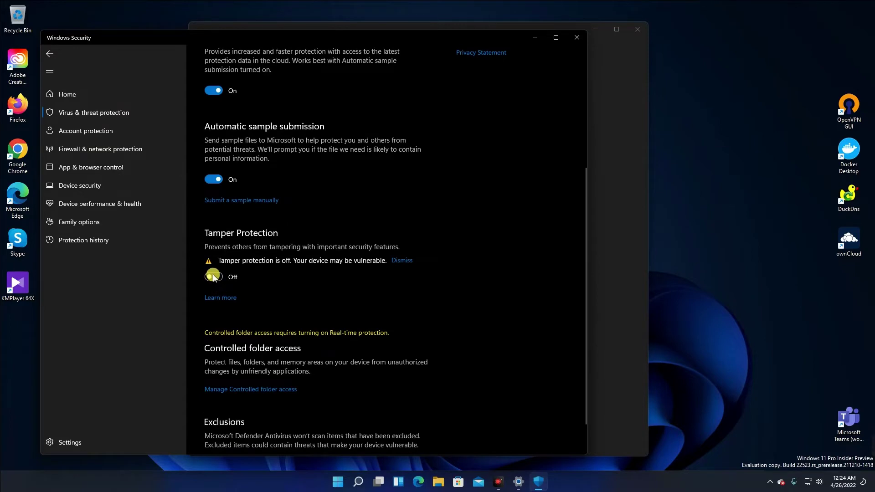
click(578, 38)
click(630, 28)
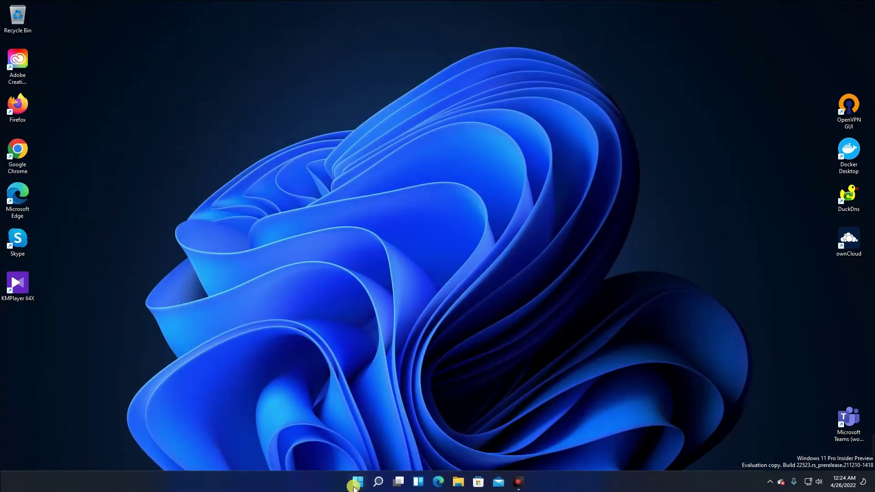
Reopen Settings and return to the Virus & threat protection settings in Windows Security
click(357, 483)
click(548, 221)
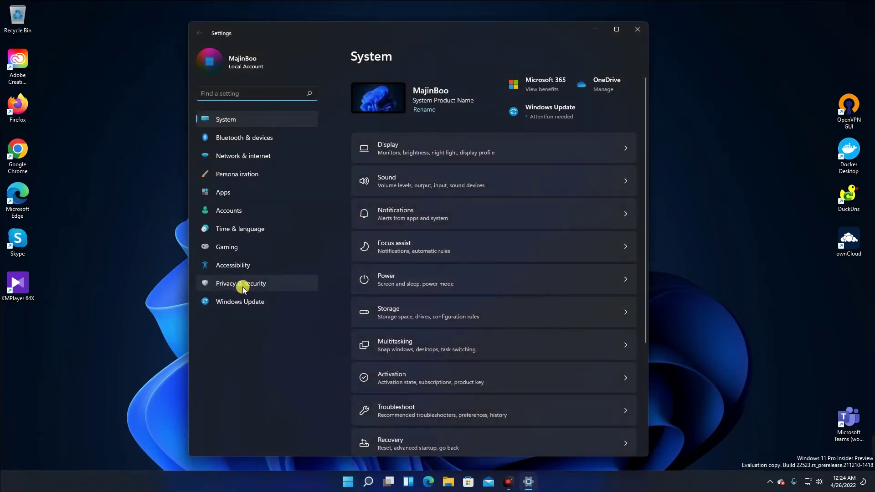
click(243, 290)
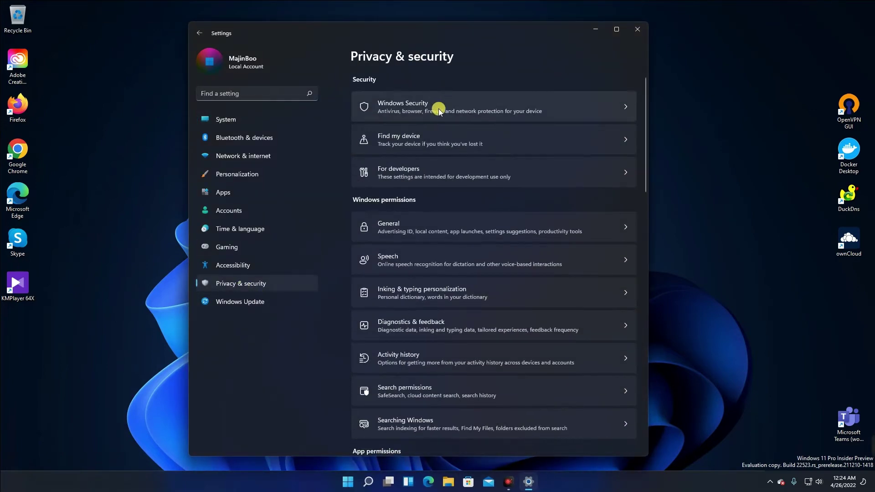
click(438, 110)
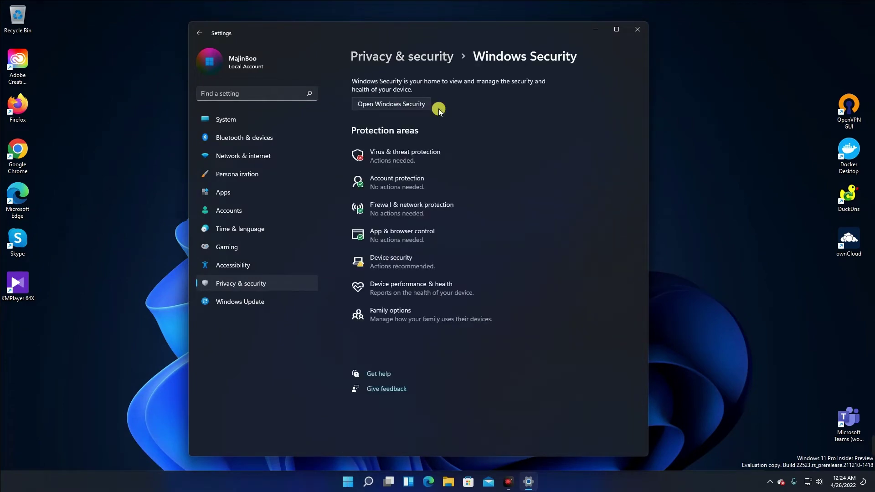
click(385, 161)
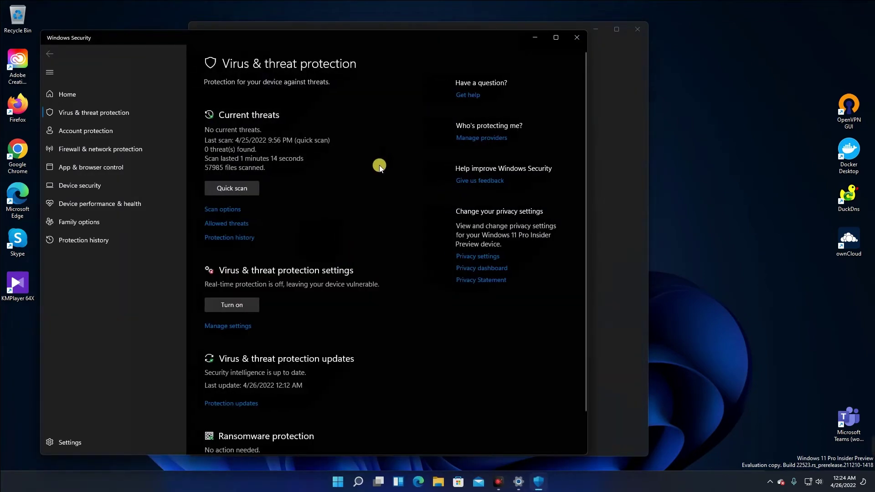
click(234, 327)
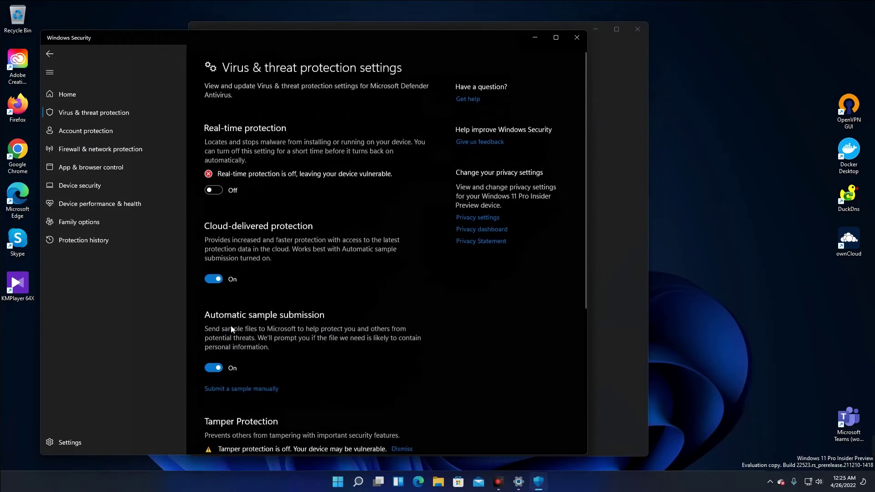
Turn Tamper Protection and Real-time protection back on, and close both security and settings windows
click(212, 187)
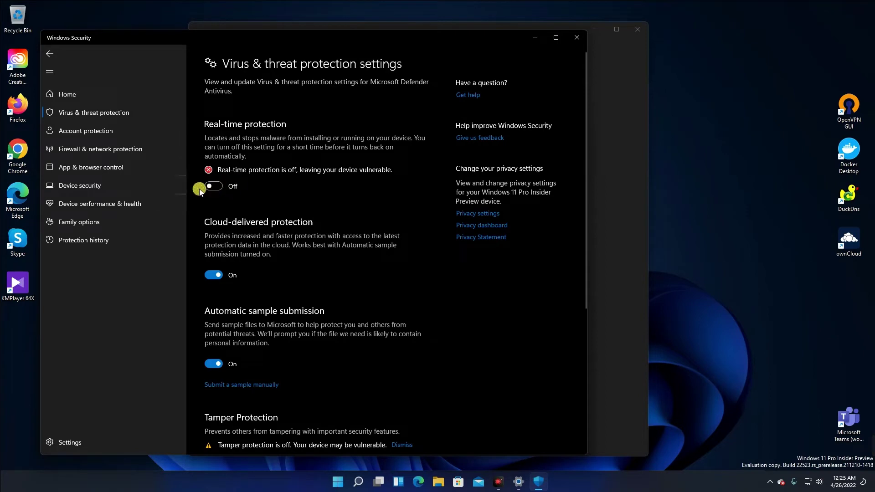
scroll(286, 392, down, 5)
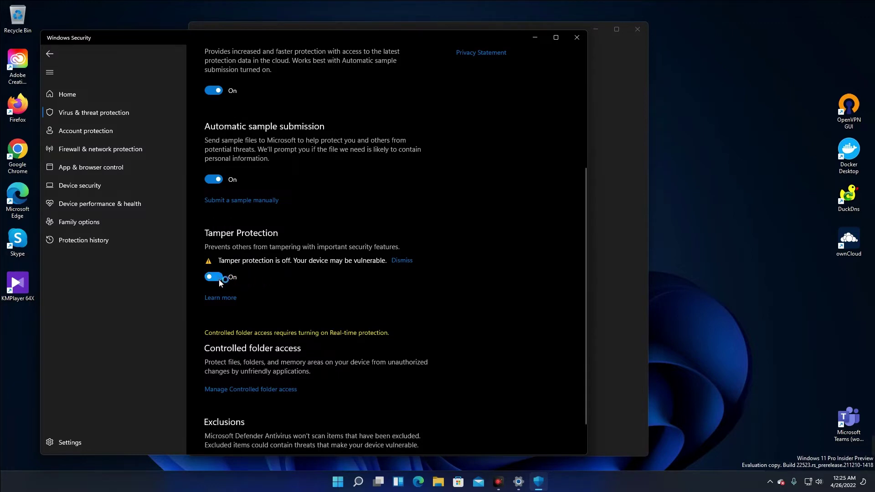
scroll(319, 292, up, 5)
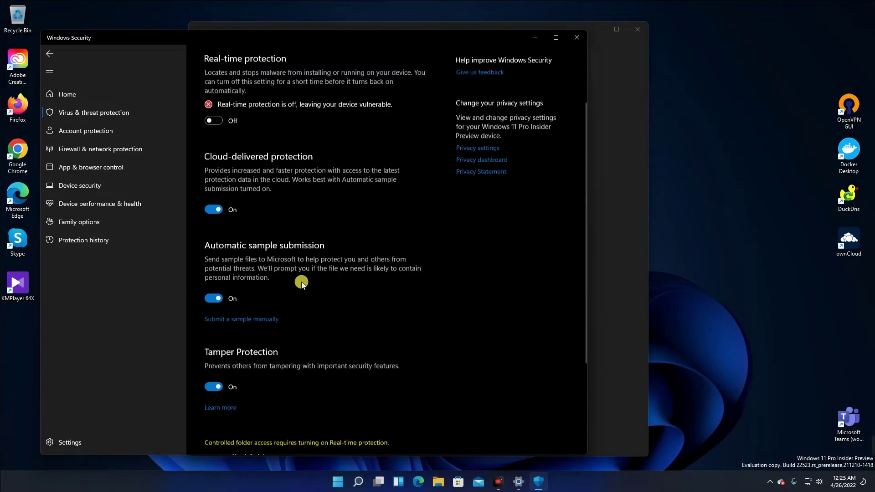
click(226, 186)
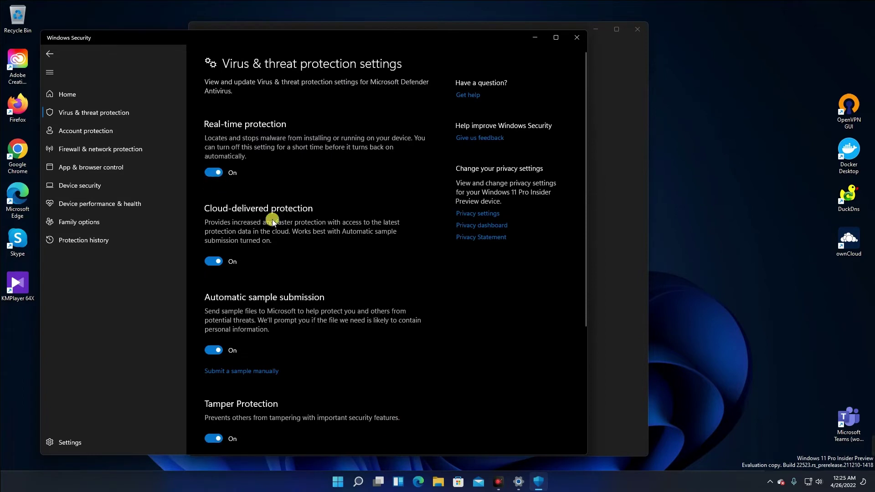
click(573, 41)
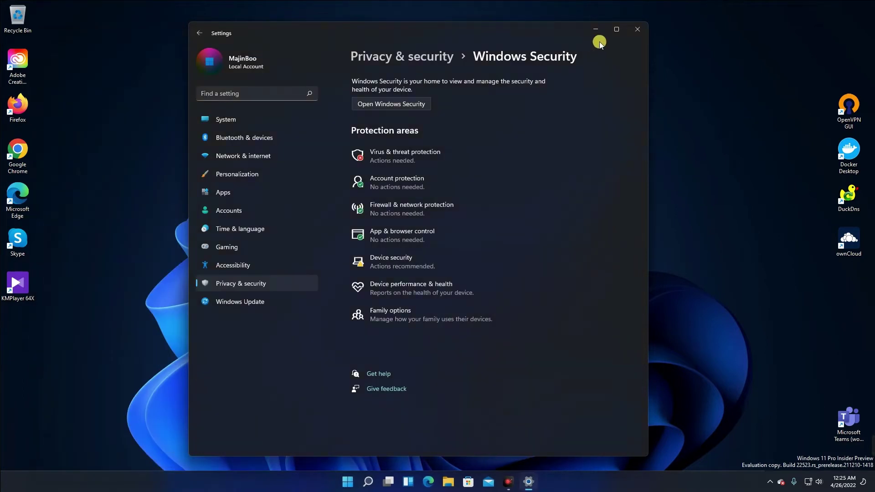
click(638, 29)
Search Windows for regedit and open Registry Editor
click(358, 482)
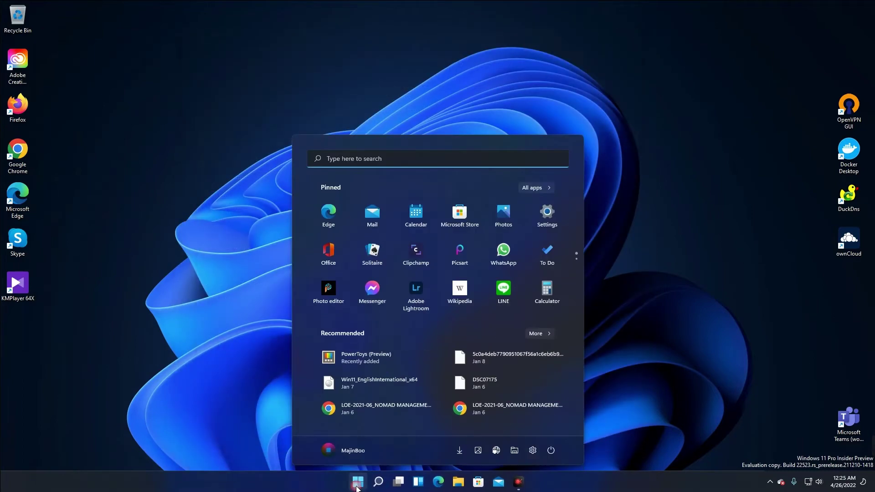
text(reg)
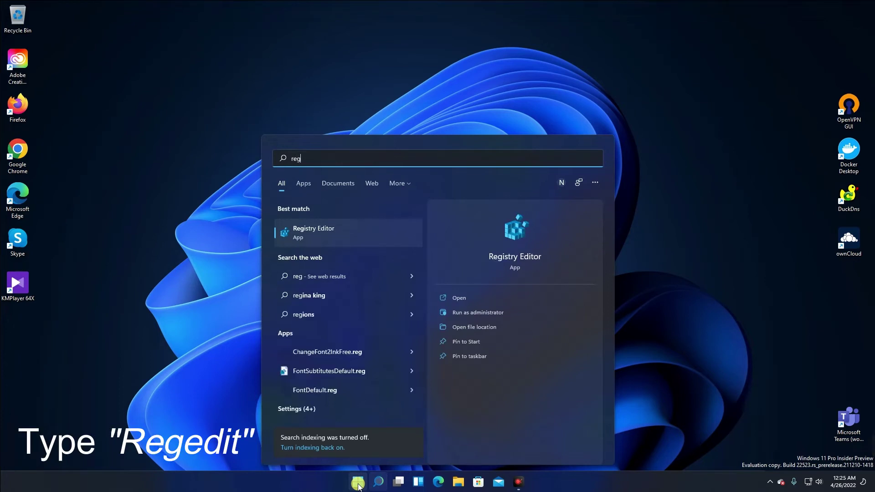
text(edit)
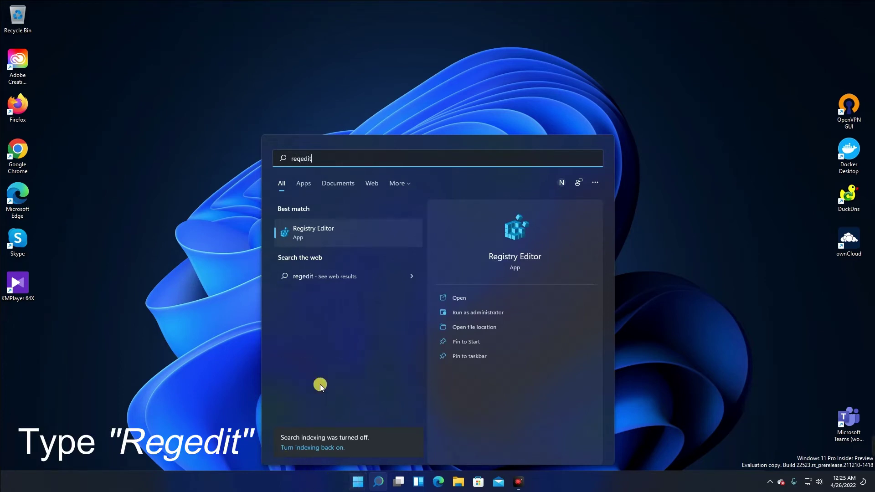
click(326, 238)
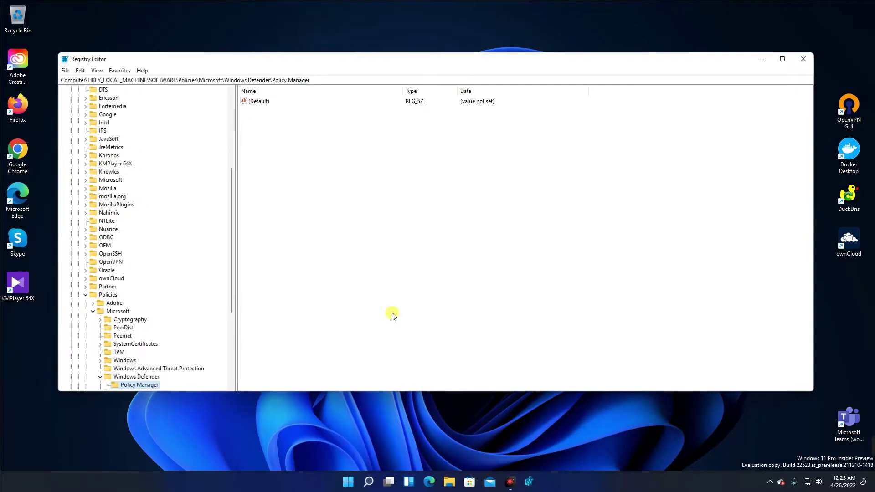
Collapse the whole registry tree up to the Computer root
key(Left)
key(Left)
key(Left)
key(Left)
key(Left)
key(Left)
key(Left)
key(Left)
key(Left)
key(Left)
key(Left)
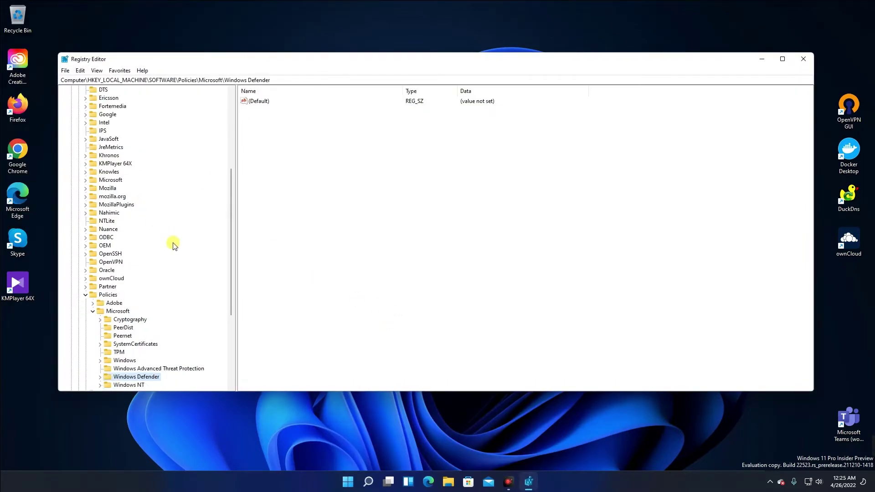
key(Left)
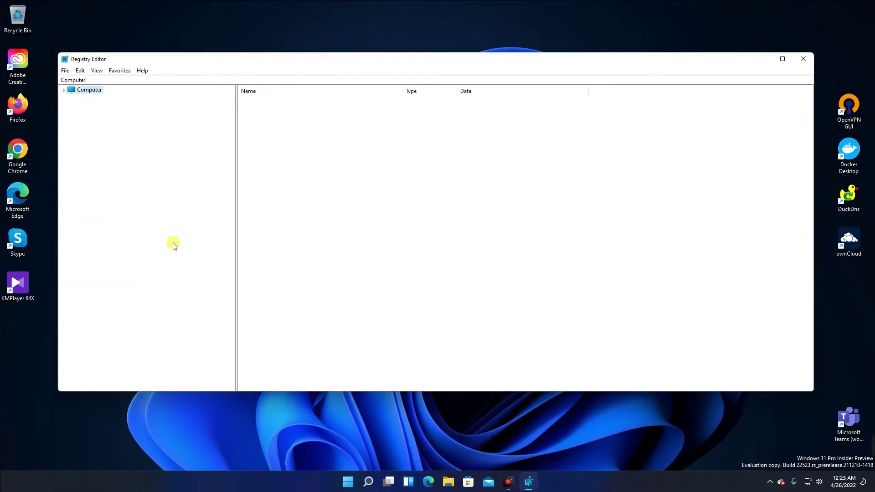
Expand the registry tree to HKEY_LOCAL_MACHINE\SOFTWARE\Policies\Microsoft\Windows Defender
double_click(71, 91)
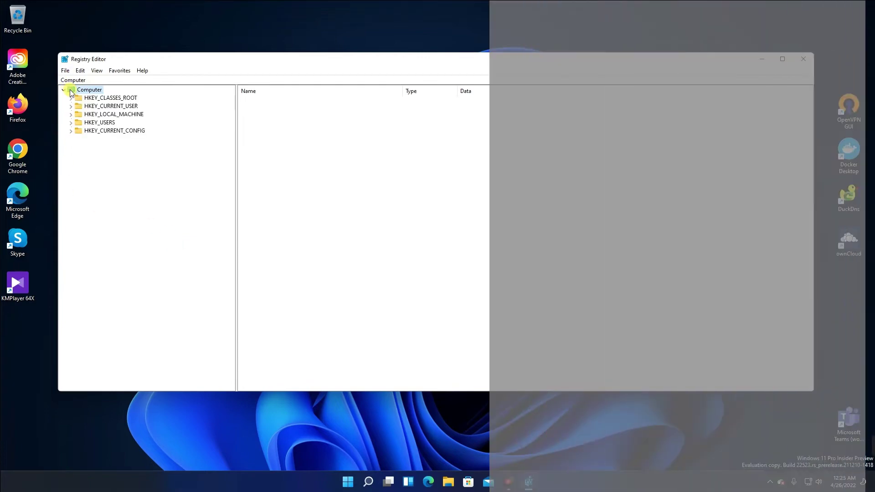
double_click(110, 115)
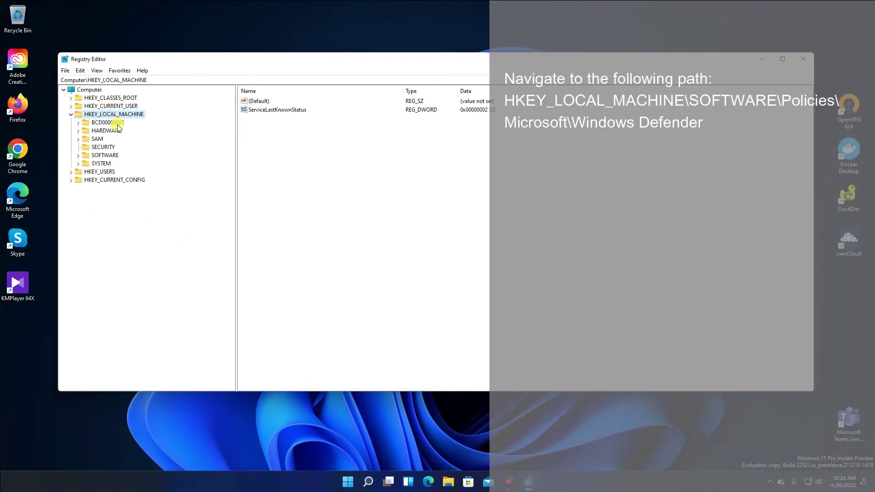
double_click(116, 156)
scroll(150, 164, down, 3)
scroll(151, 167, down, 3)
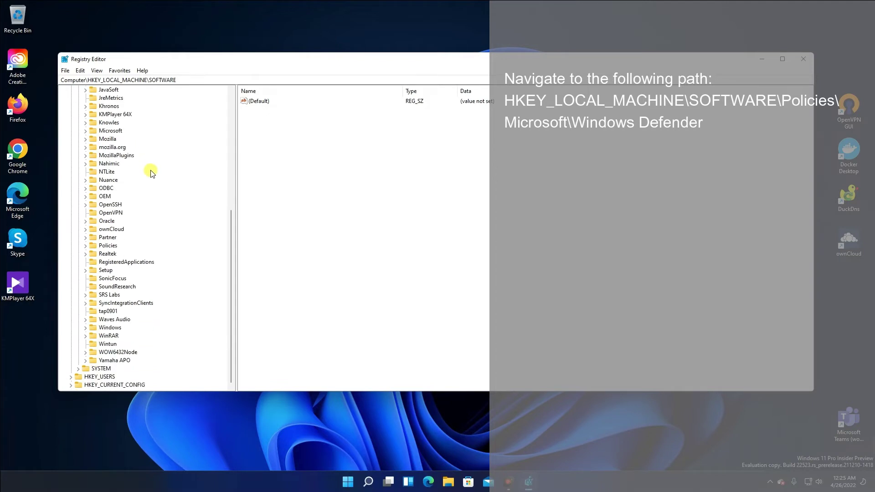
double_click(108, 246)
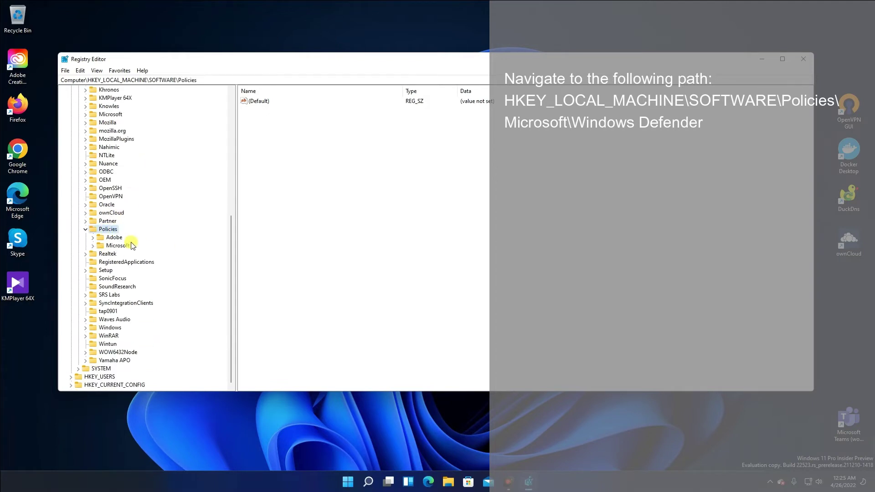
double_click(118, 245)
scroll(178, 248, down, 2)
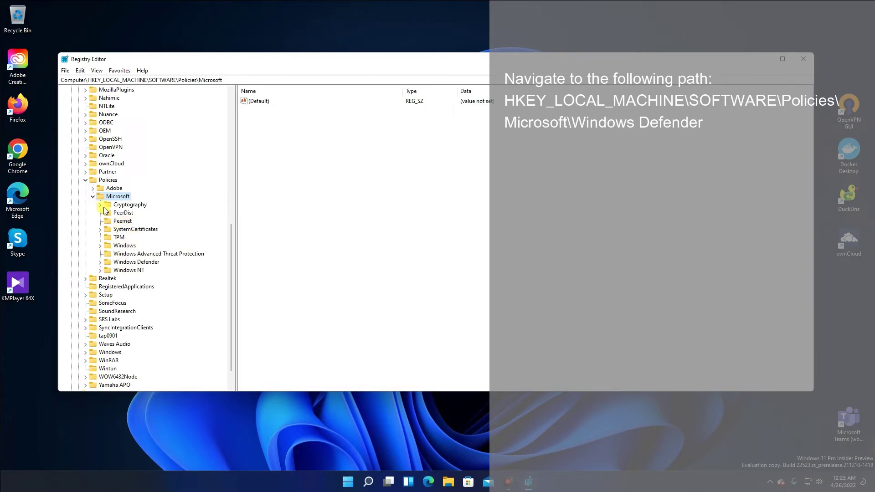
double_click(130, 263)
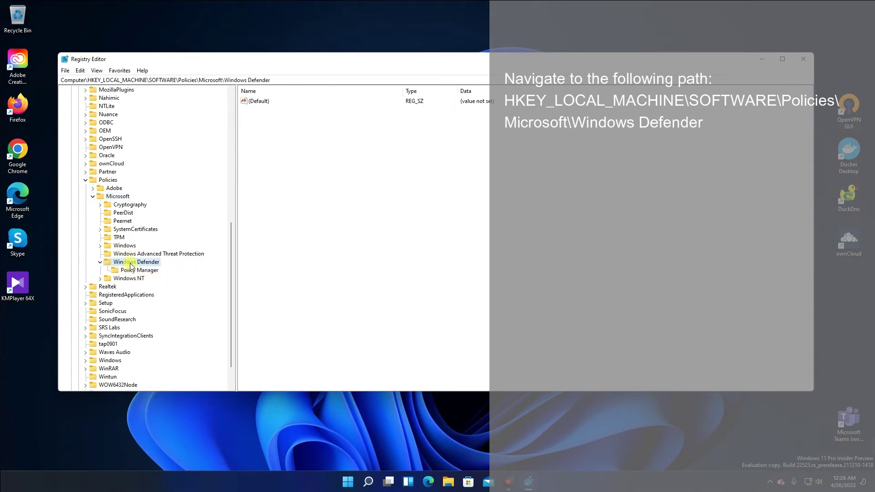
Create a new registry key named Real-Time Protection under the Windows Defender policy key
right_click(137, 265)
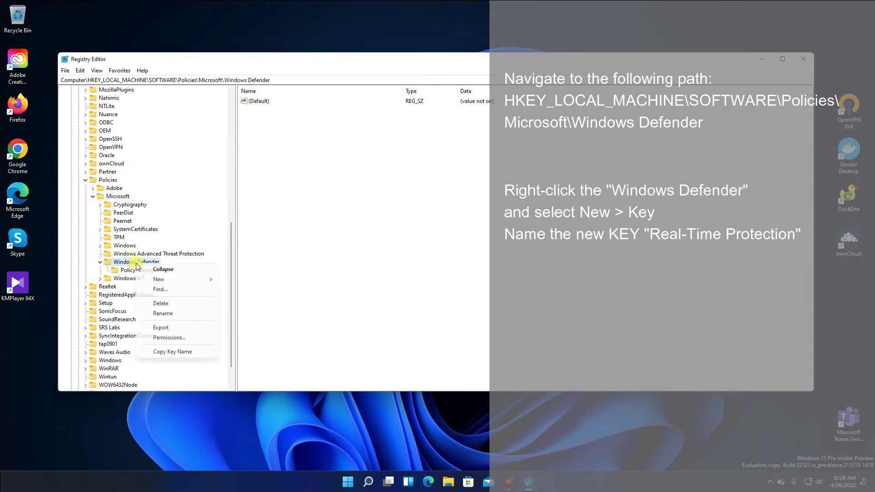
mouse_move(195, 279)
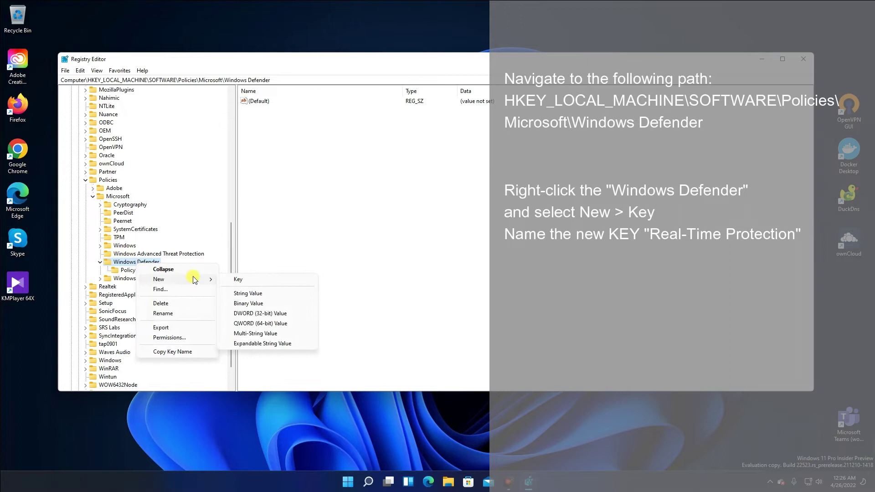
click(261, 281)
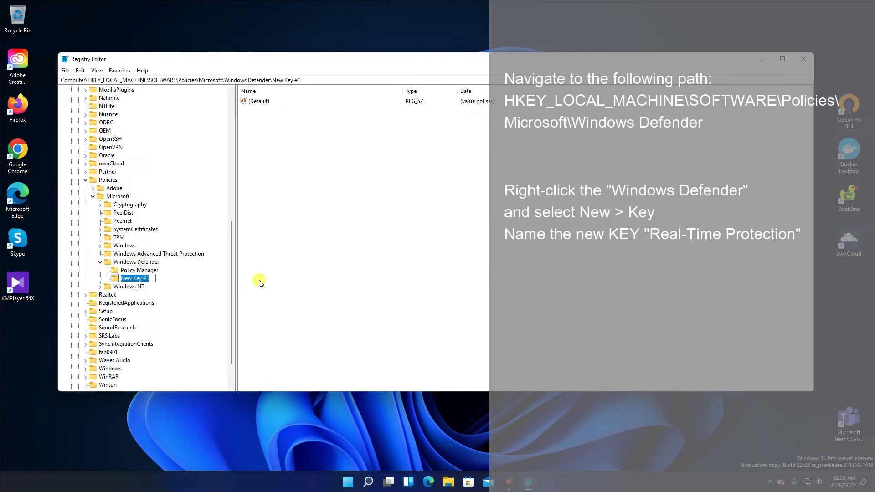
text(Real-Time Protection)
key(Return)
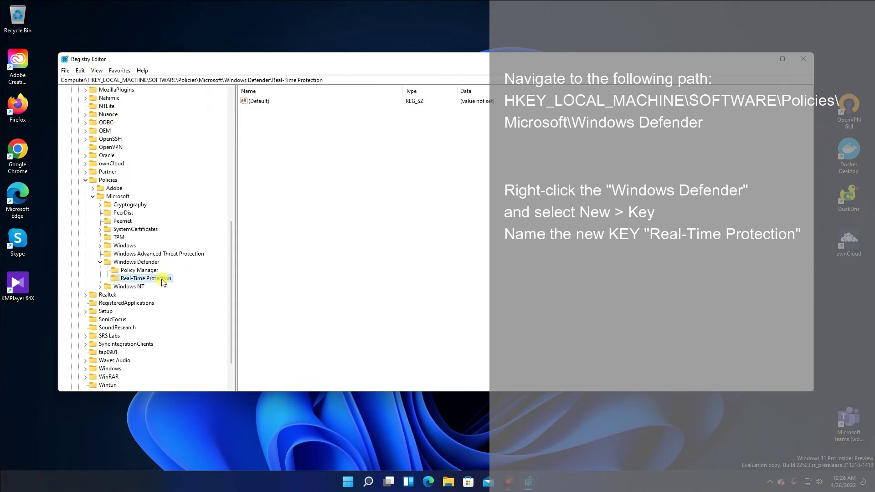
Add a DWORD (32-bit) value named DisableRealtimeMonitoring to the Real-Time Protection key
right_click(273, 140)
mouse_move(294, 146)
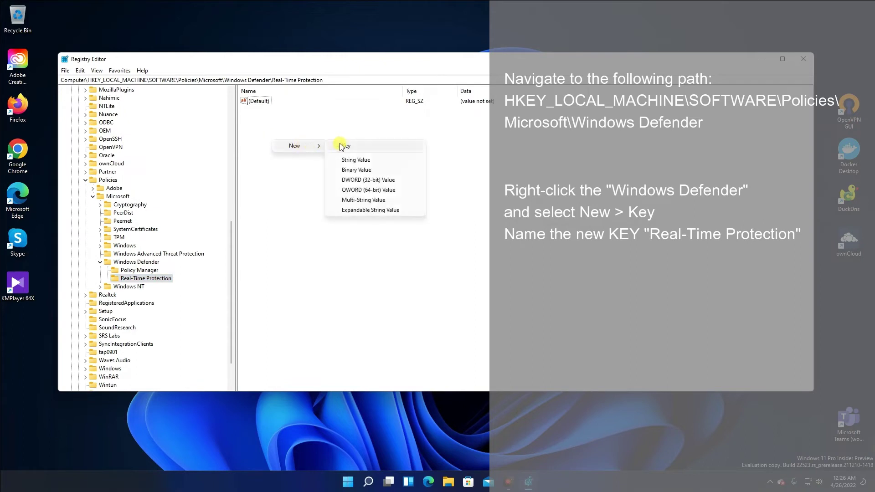
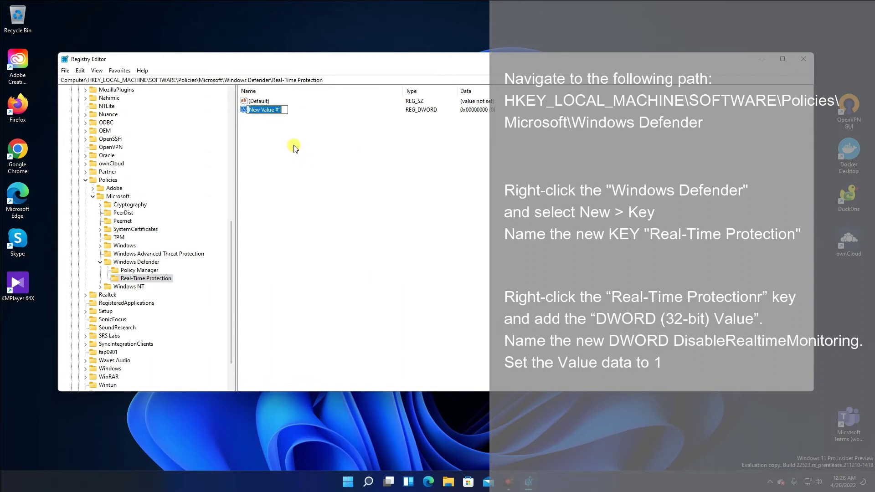
text(Dia)
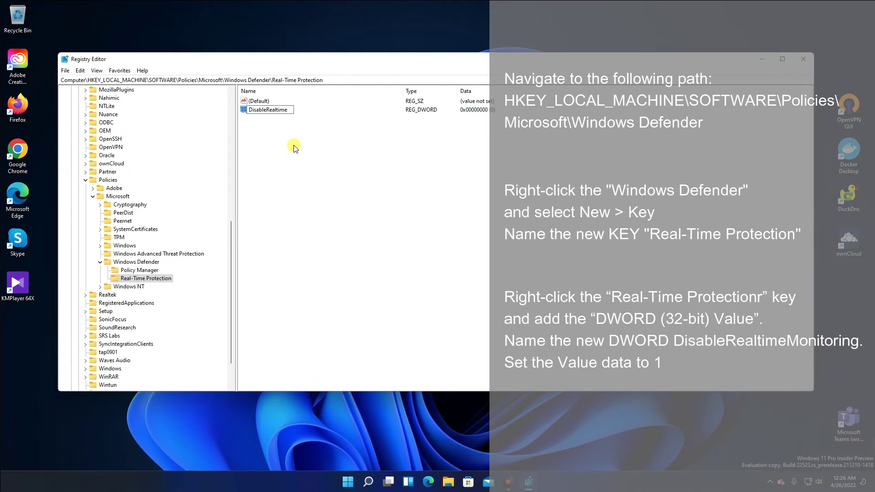
text(Monitoring)
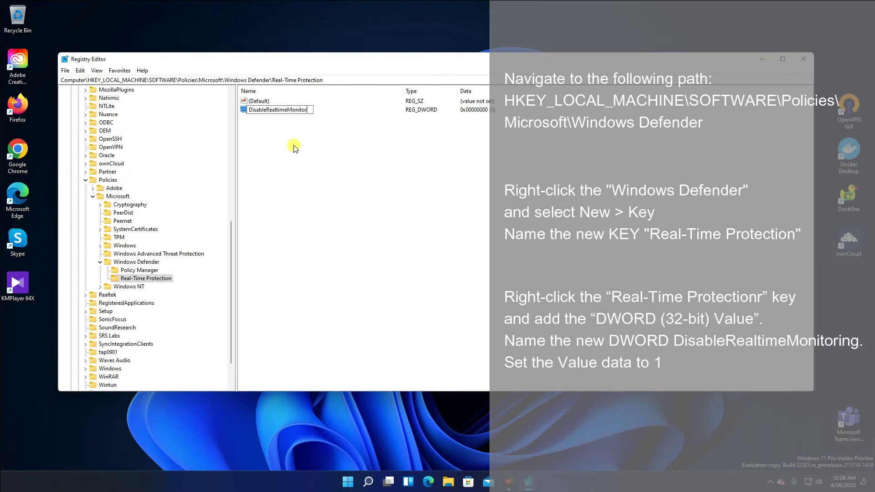
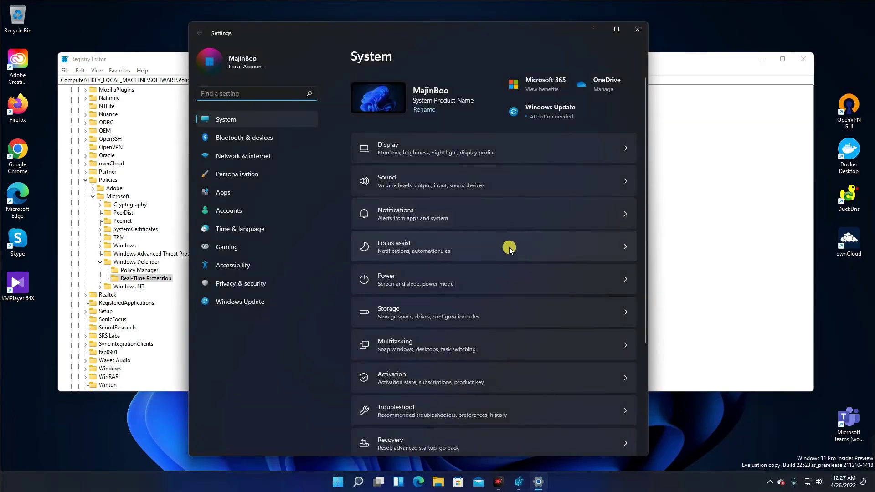
Open the Virus & threat protection settings in Windows Security through the Settings privacy and security section, and turn off Tamper Protection
click(263, 284)
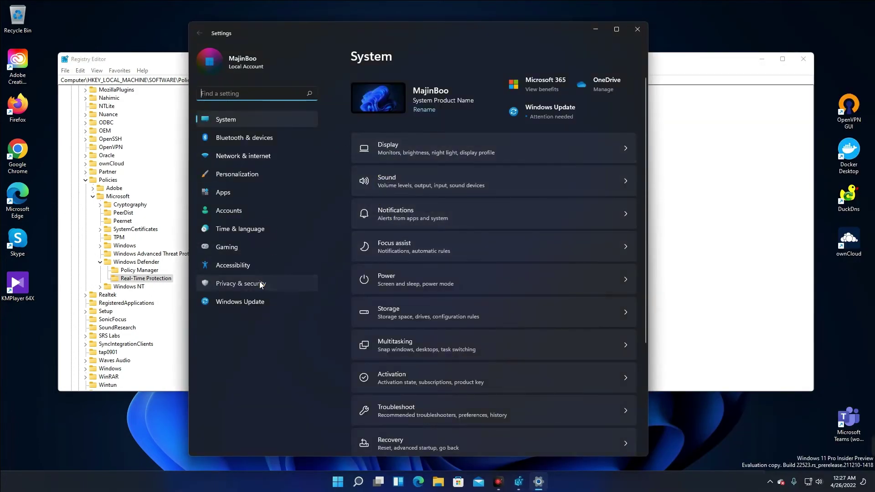
click(437, 106)
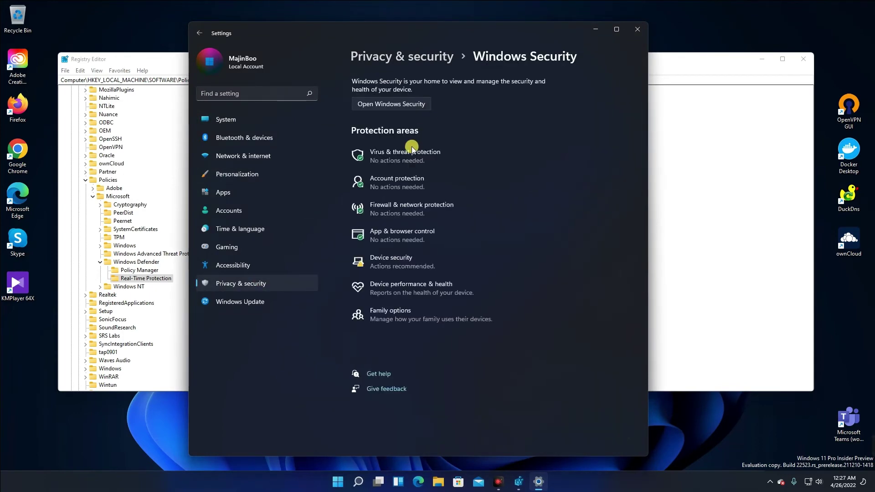
click(391, 156)
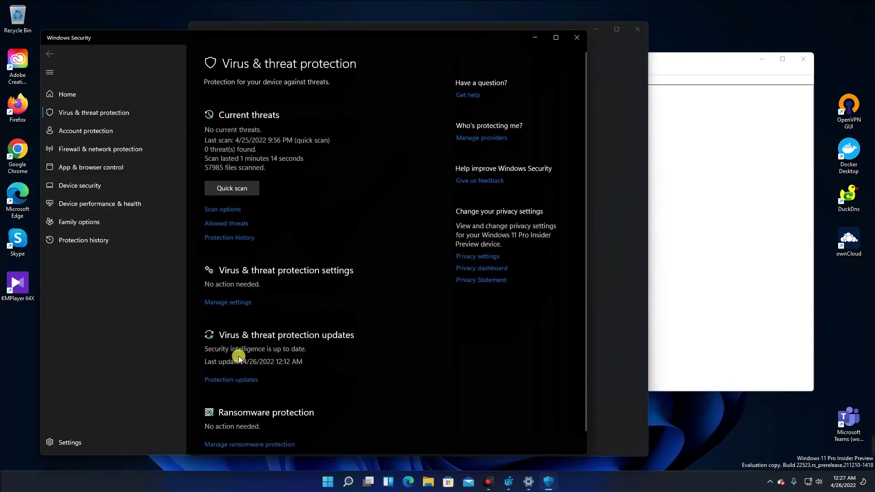
scroll(251, 382, down, 1)
click(221, 286)
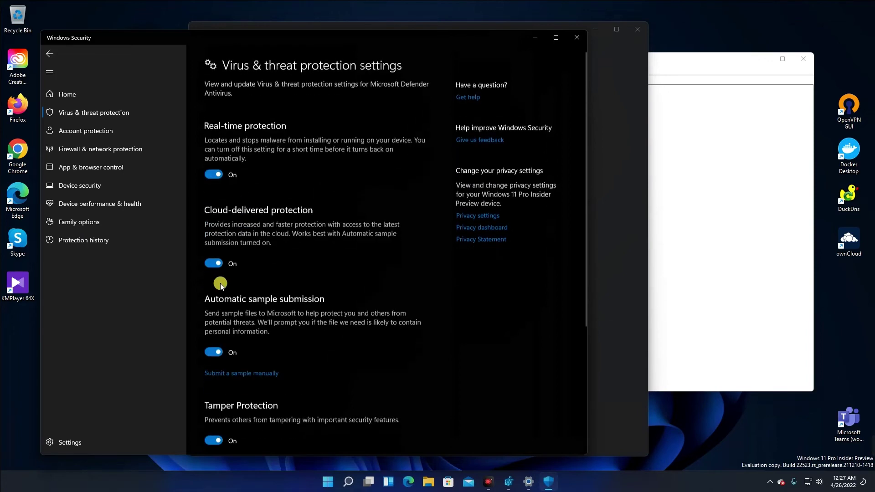
scroll(216, 376, down, 3)
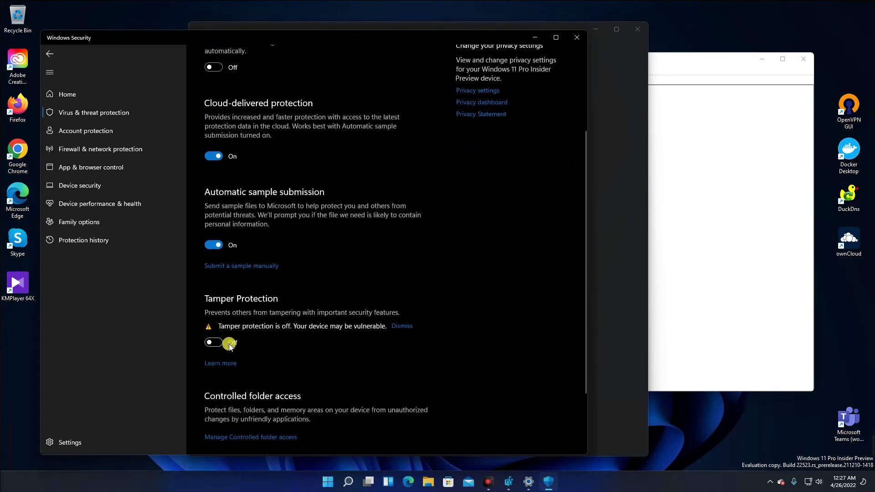
Try to switch Real-time protection back on in the Virus & threat protection settings
scroll(359, 227, up, 3)
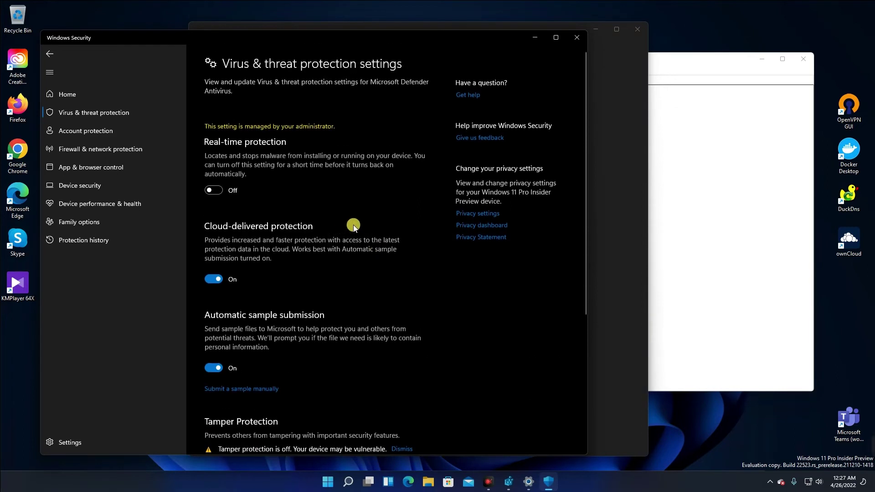
click(218, 190)
click(218, 193)
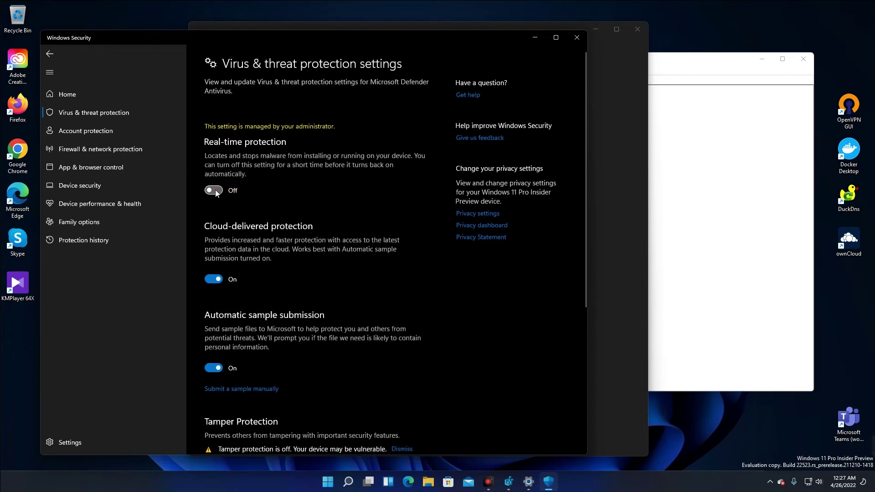
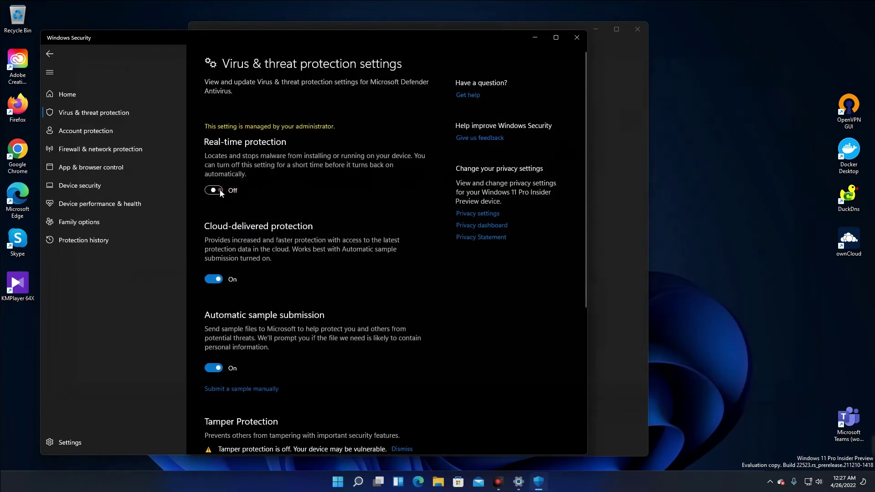
Check the Tamper Protection and Real-time protection switches, and close the Windows Security window
scroll(327, 259, down, 3)
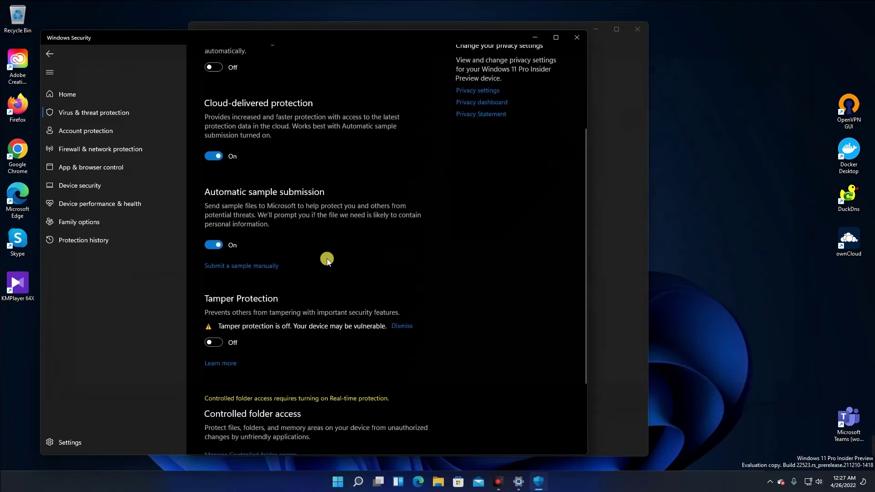
click(215, 342)
scroll(215, 342, up, 3)
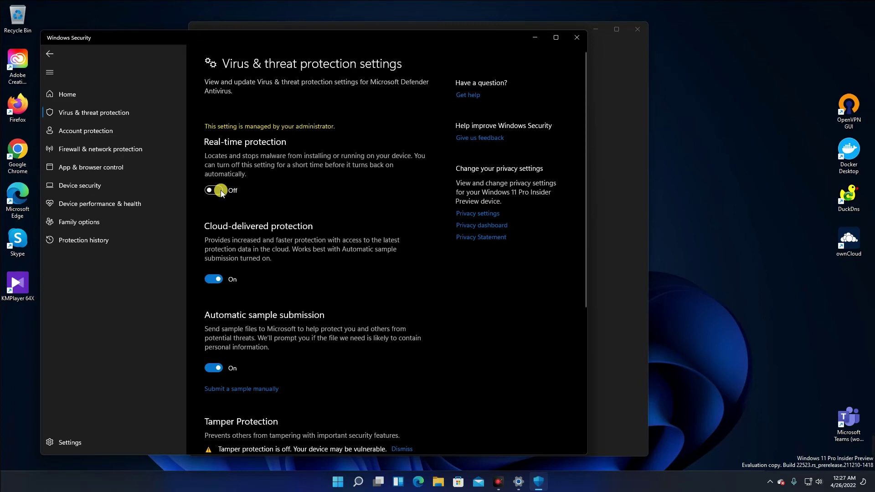
click(578, 37)
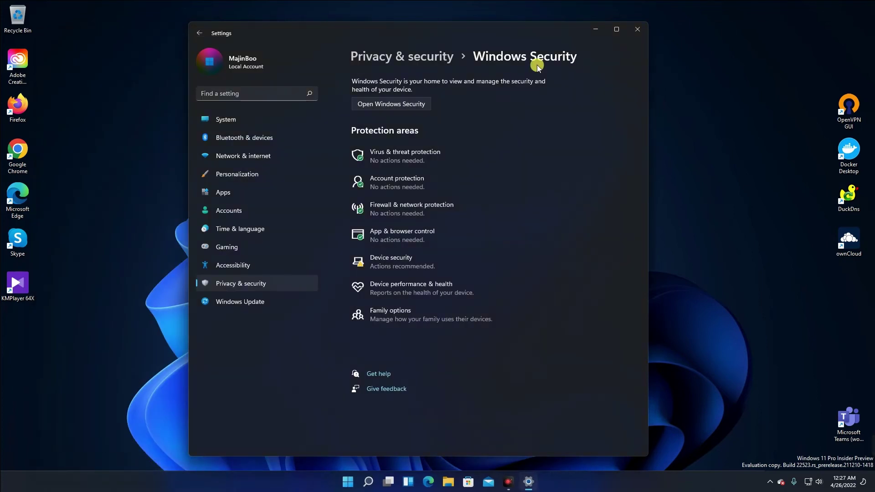